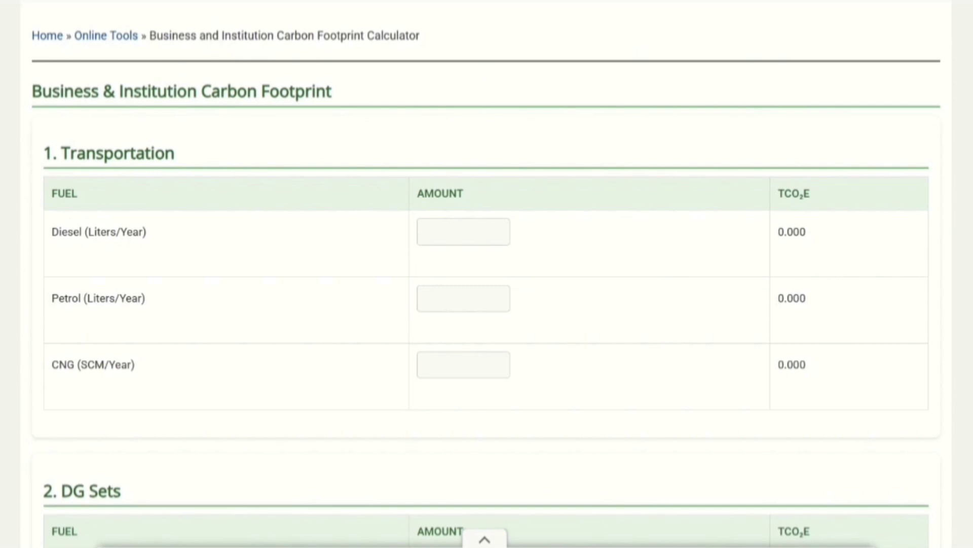
Step: Enter the yearly transportation fuel amounts: 5000 liters of diesel, 2000 liters of petrol and 1000 SCM of CNG
{"action": "left_click", "coordinate": [485, 229]}
{"action": "type", "text": "5000"}
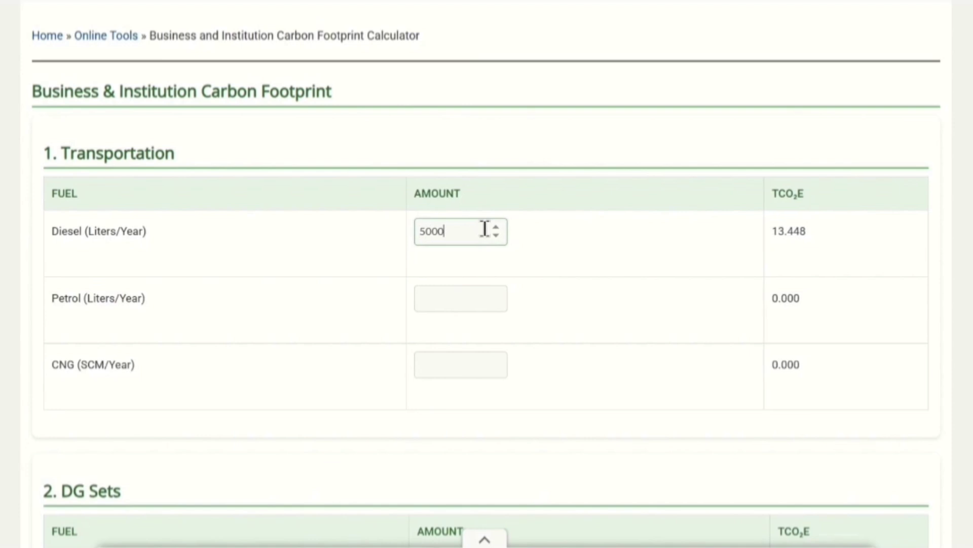
{"action": "left_click", "coordinate": [456, 304]}
{"action": "type", "text": "2000"}
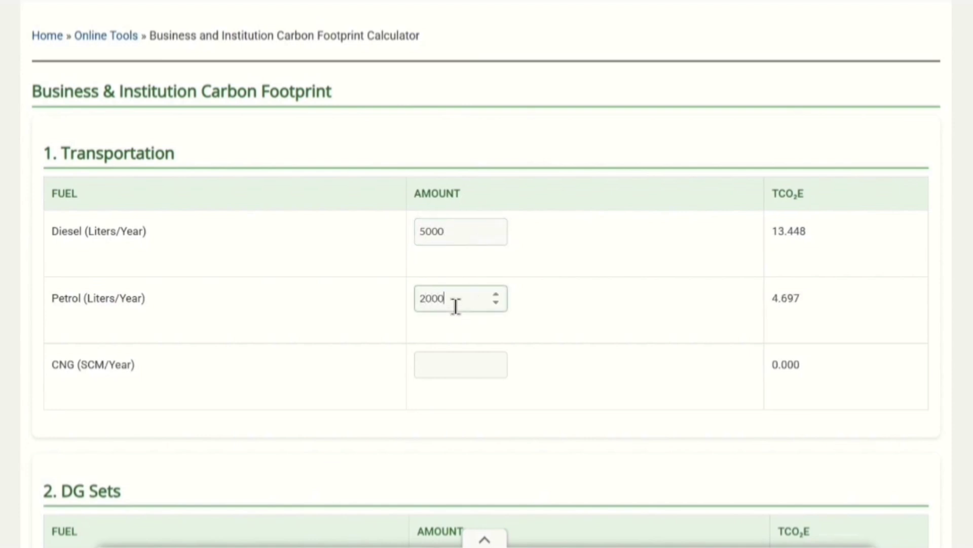
{"action": "left_click", "coordinate": [457, 365]}
{"action": "type", "text": "1000"}
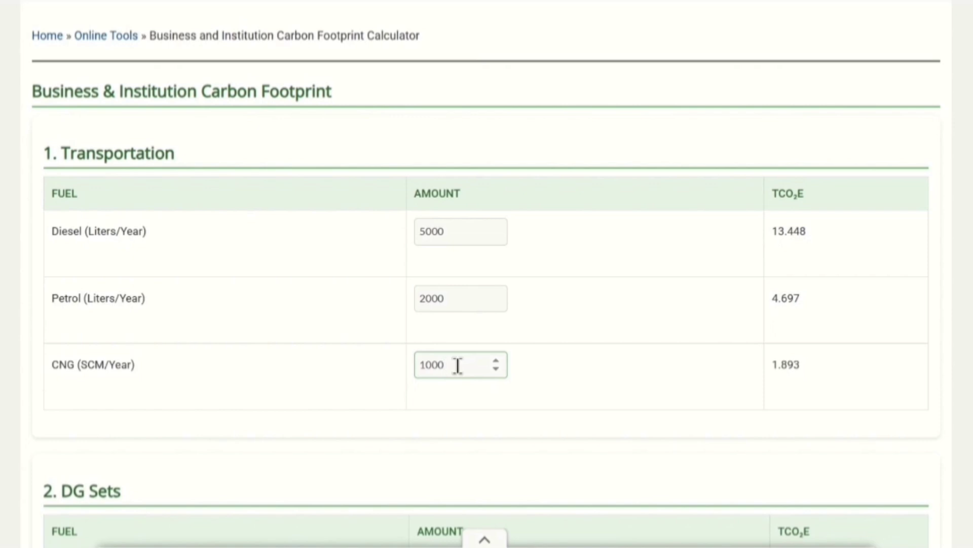
Step: Set the DG Sets diesel consumption to 300 liters per year
{"action": "scroll", "coordinate": [458, 365], "scroll_direction": "down", "scroll_amount": 4}
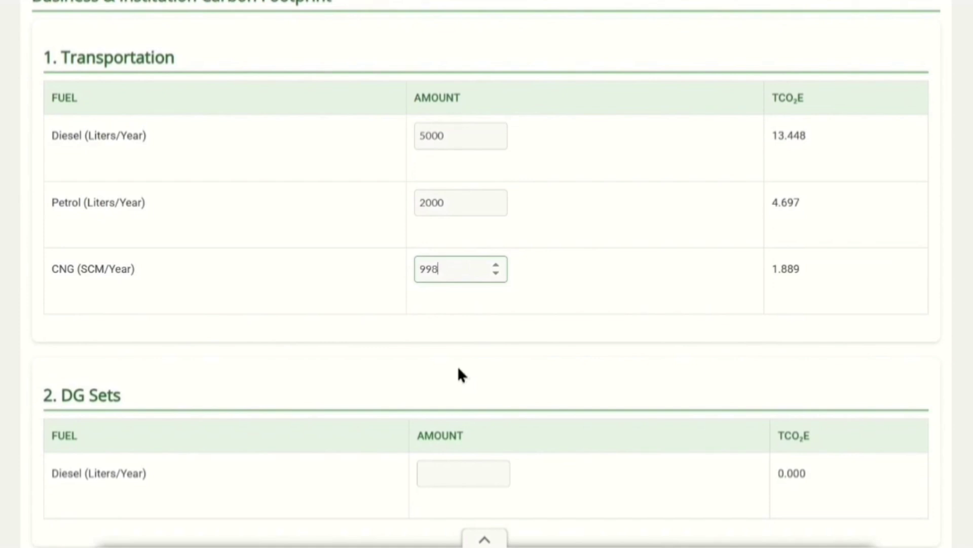
{"action": "left_click", "coordinate": [442, 468]}
{"action": "type", "text": "300"}
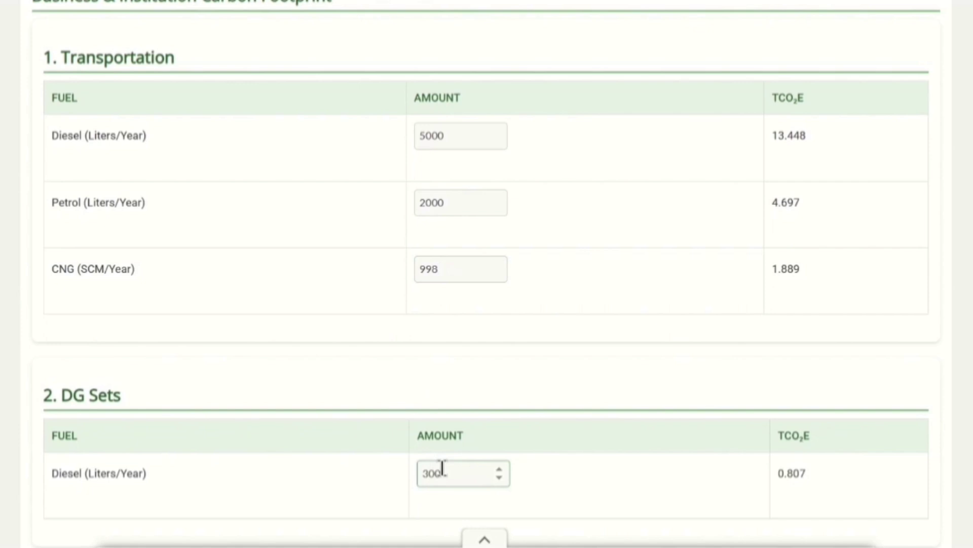
Step: Enter the yearly cooking fuel amounts: 100 kg of LPG and 50 SCM of PNG
{"action": "scroll", "coordinate": [578, 424], "scroll_direction": "down", "scroll_amount": 3}
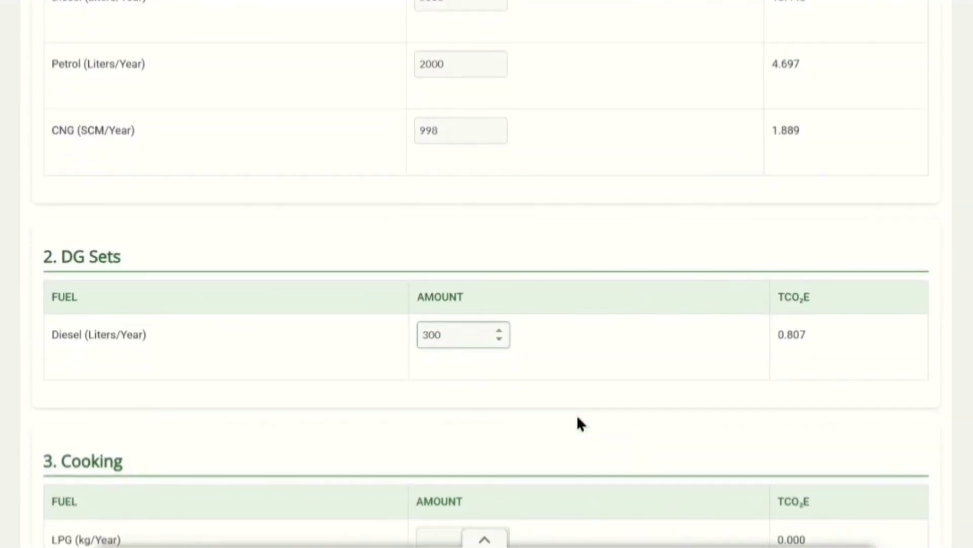
{"action": "scroll", "coordinate": [577, 417], "scroll_direction": "down", "scroll_amount": 1}
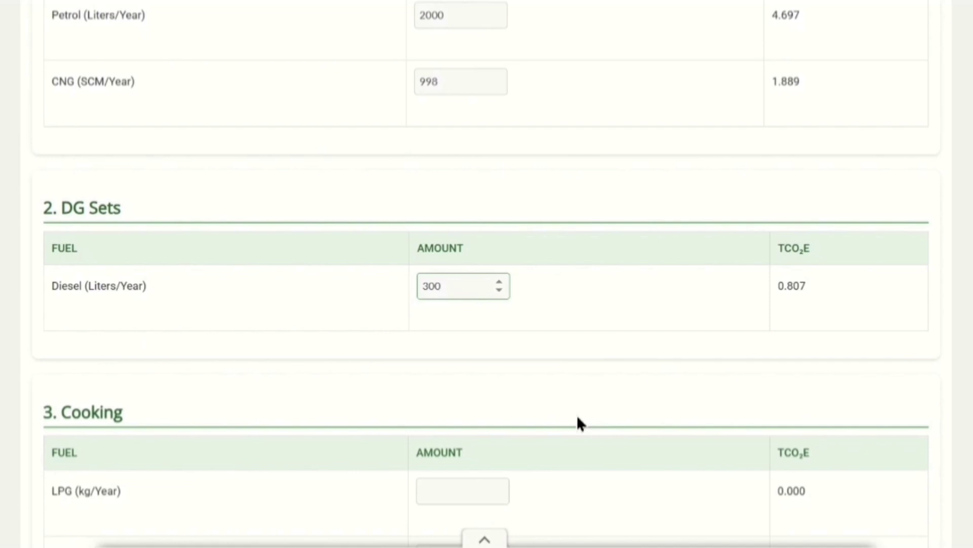
{"action": "scroll", "coordinate": [577, 415], "scroll_direction": "down", "scroll_amount": 3}
{"action": "left_click", "coordinate": [466, 319]}
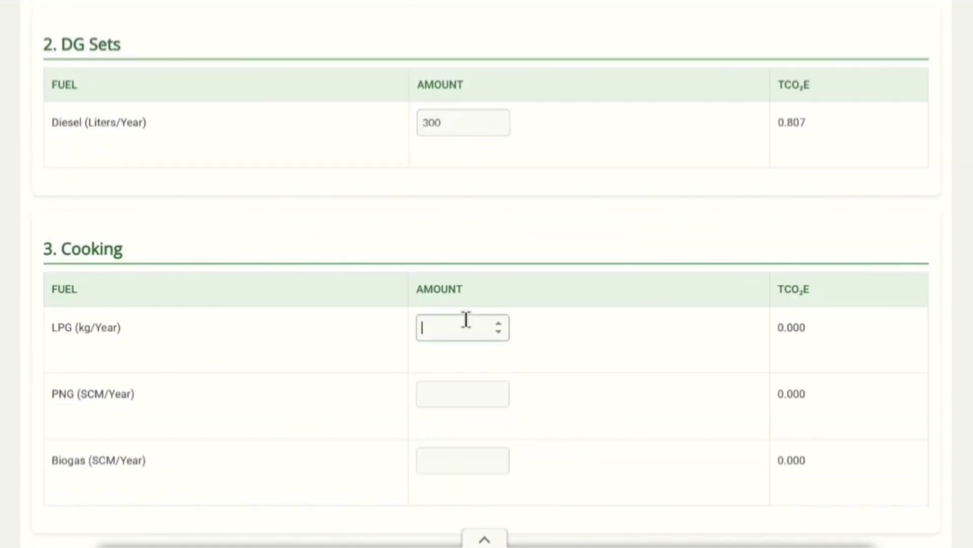
{"action": "type", "text": "100"}
{"action": "left_click", "coordinate": [467, 395]}
{"action": "type", "text": "5"}
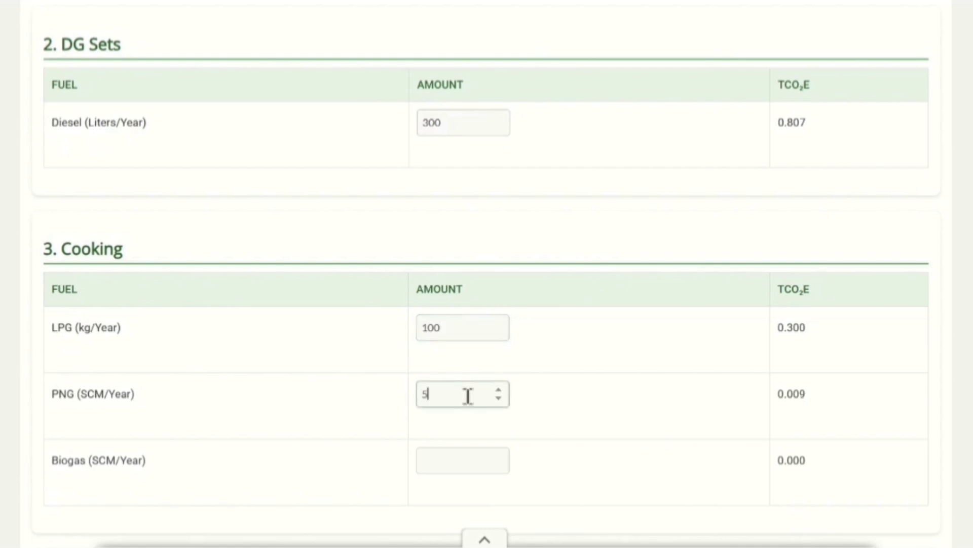
{"action": "type", "text": "0"}
{"action": "key", "text": "Tab"}
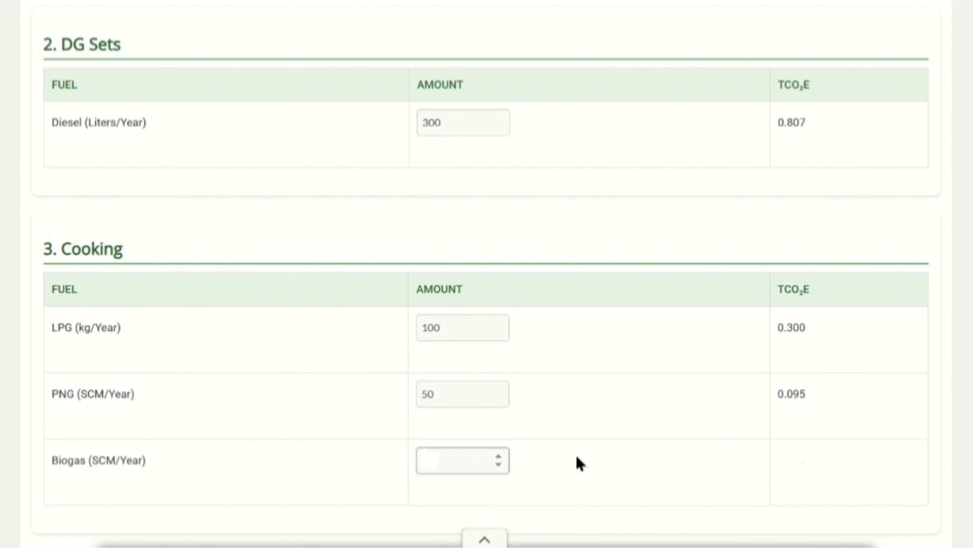
{"action": "left_click", "coordinate": [582, 457]}
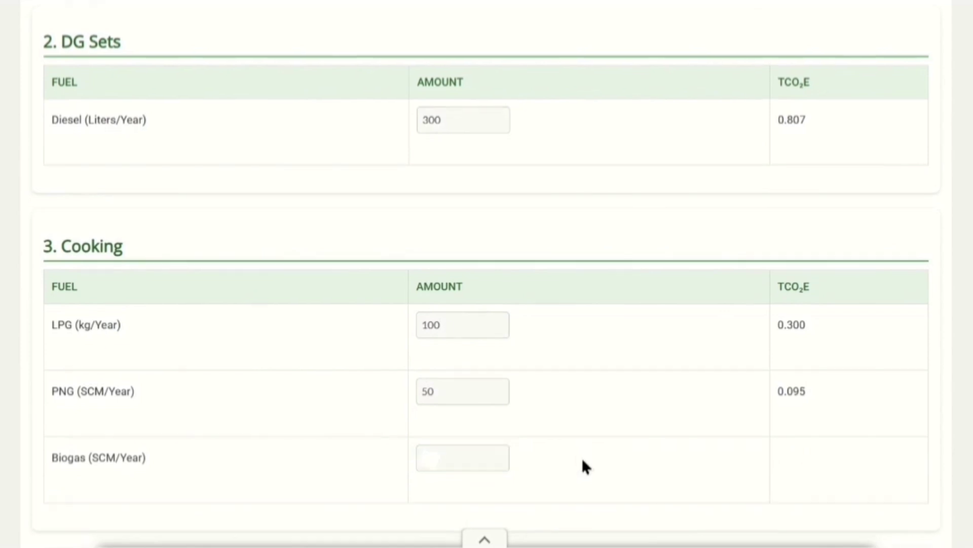
Step: Keep HFC-134a as the refrigerant type and set the refilled amount to 5 kg per year
{"action": "scroll", "coordinate": [582, 457], "scroll_direction": "down", "scroll_amount": 6}
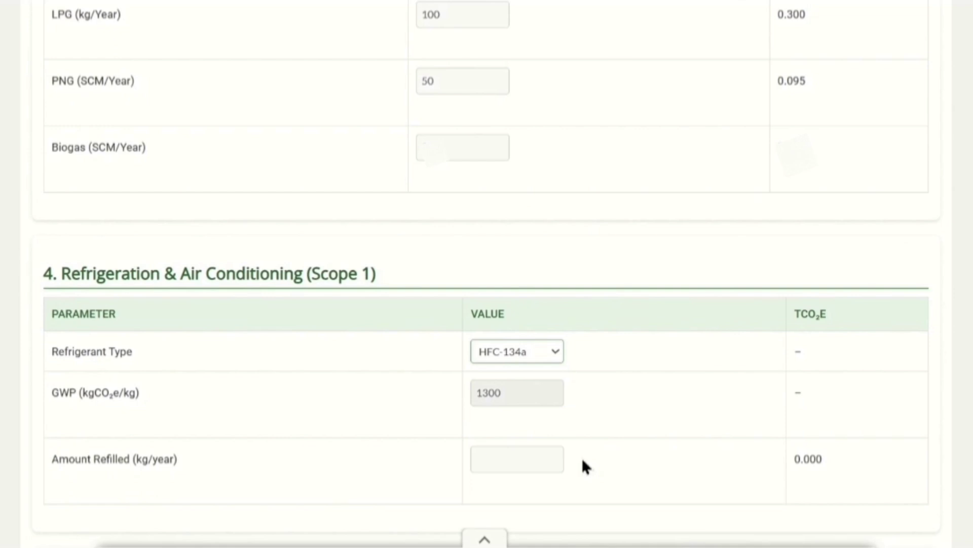
{"action": "left_click", "coordinate": [512, 349]}
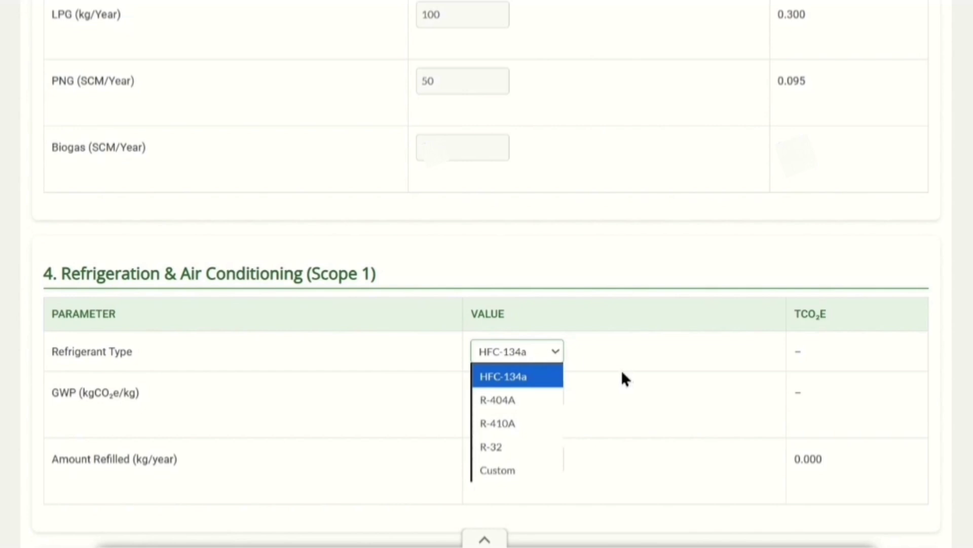
{"action": "left_click", "coordinate": [552, 352]}
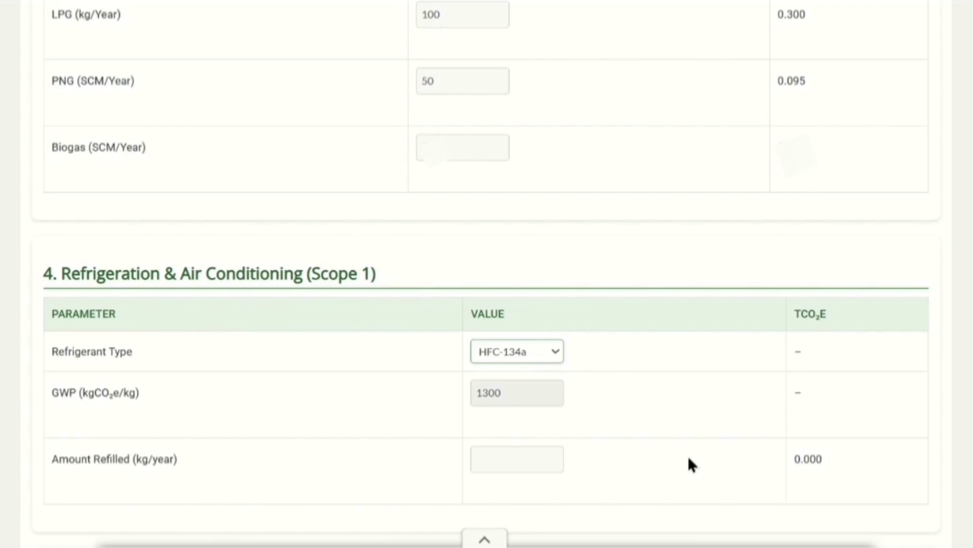
{"action": "left_click", "coordinate": [507, 459]}
{"action": "type", "text": "5"}
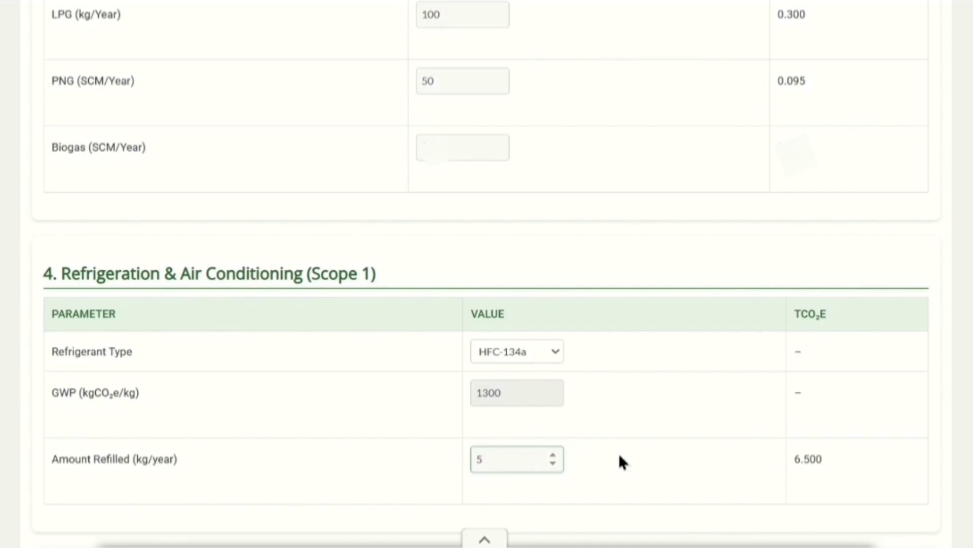
Step: Fill in the electricity section with 10000 kWh per year of grid power and a grid emission factor of 0.71 tCO₂e/MWh
{"action": "scroll", "coordinate": [619, 455], "scroll_direction": "down", "scroll_amount": 5}
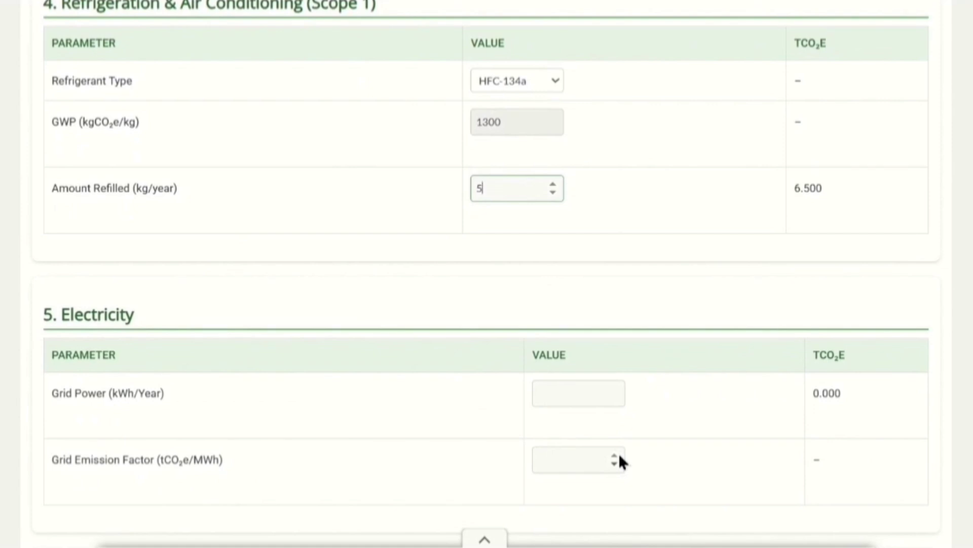
{"action": "left_click", "coordinate": [579, 394]}
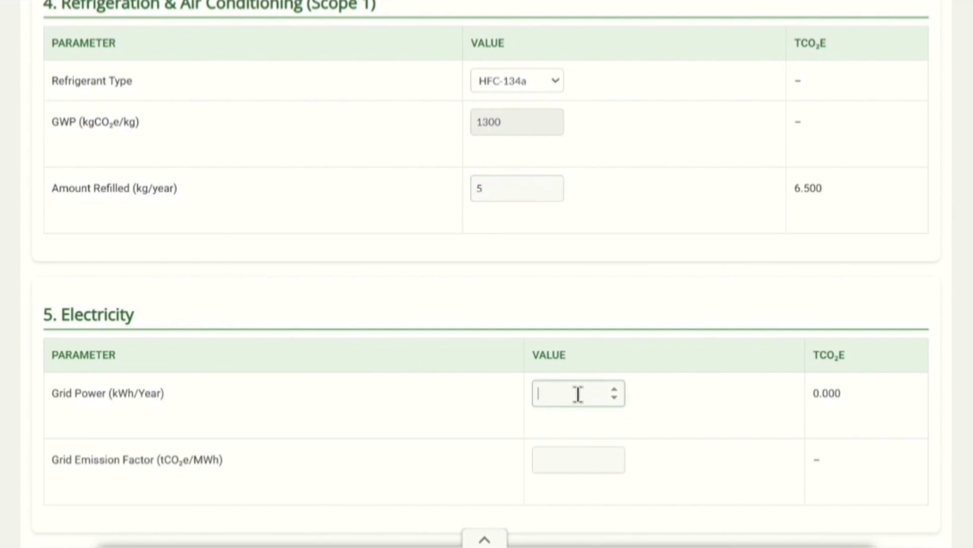
{"action": "type", "text": "10000"}
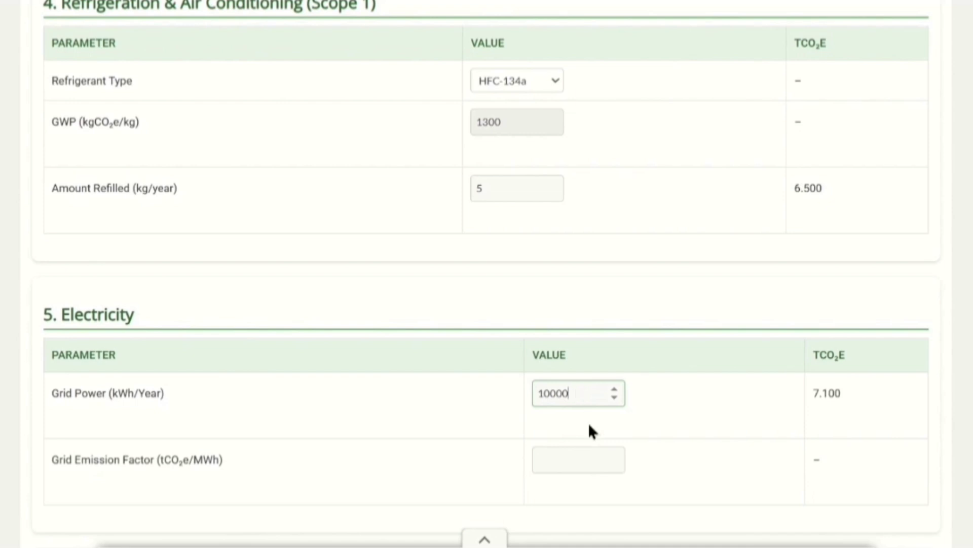
{"action": "left_click", "coordinate": [576, 458]}
{"action": "type", "text": "0.71"}
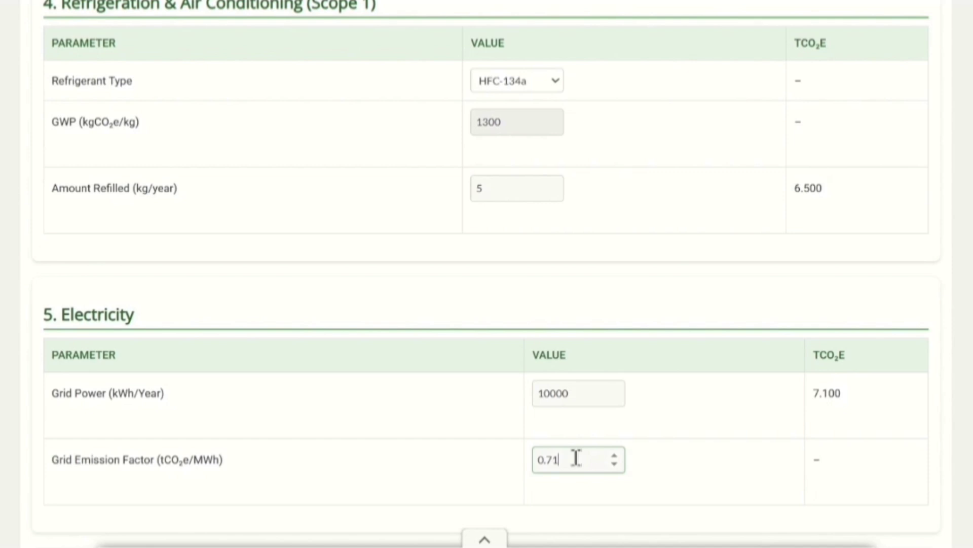
Step: Enter 2000 kg per year of food and organic waste, with 50% composted and 30% directed to biogas
{"action": "scroll", "coordinate": [649, 459], "scroll_direction": "down", "scroll_amount": 7}
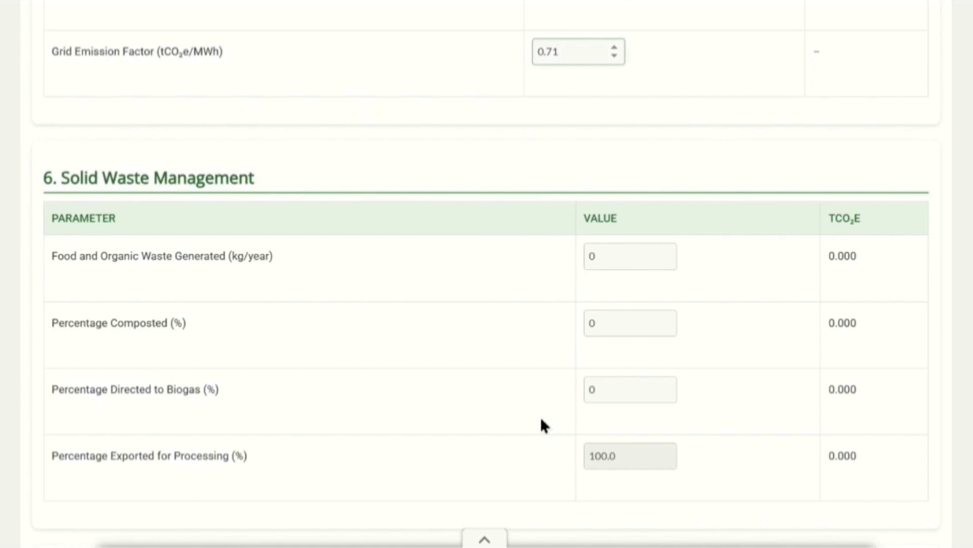
{"action": "left_click", "coordinate": [636, 249]}
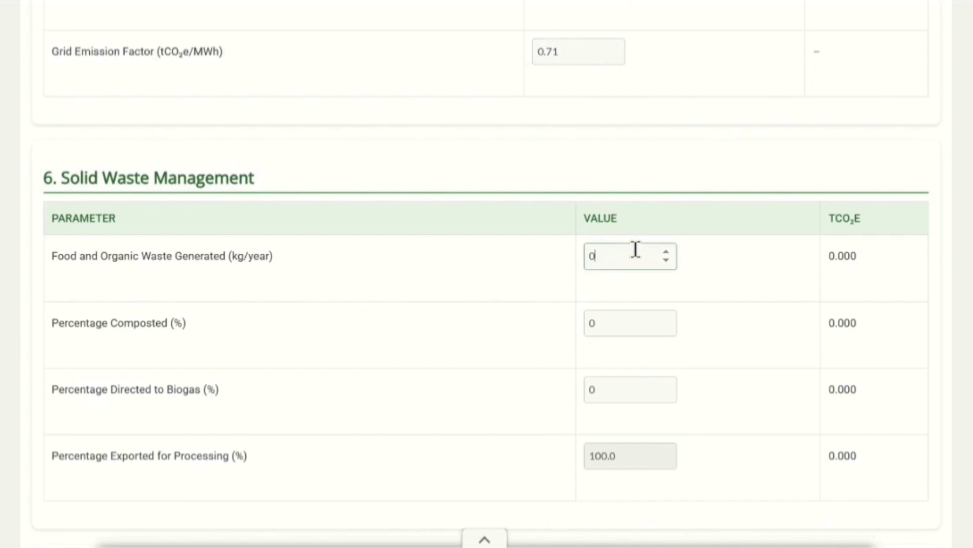
{"action": "key", "text": "BackSpace"}
{"action": "type", "text": "2000"}
{"action": "left_click", "coordinate": [636, 319]}
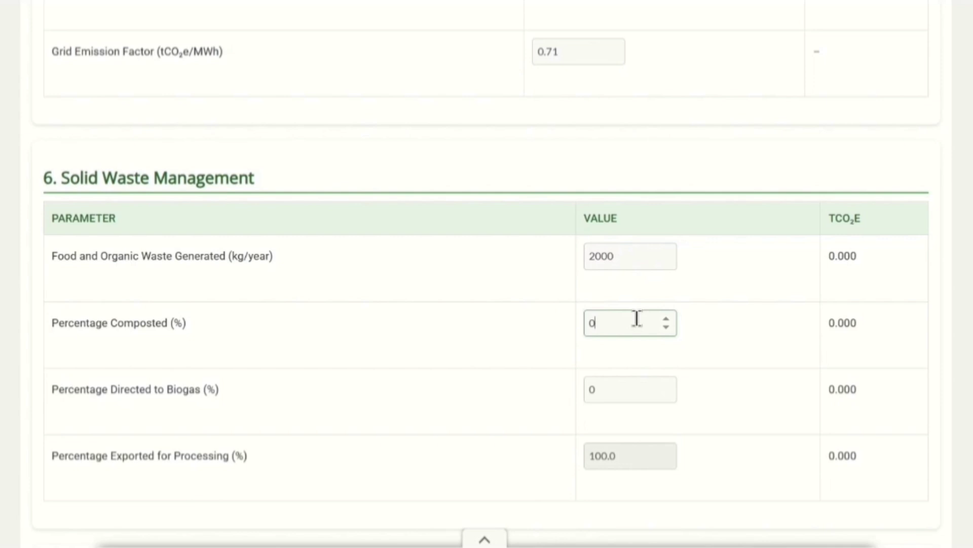
{"action": "key", "text": "BackSpace"}
{"action": "type", "text": "50"}
{"action": "left_click", "coordinate": [622, 399]}
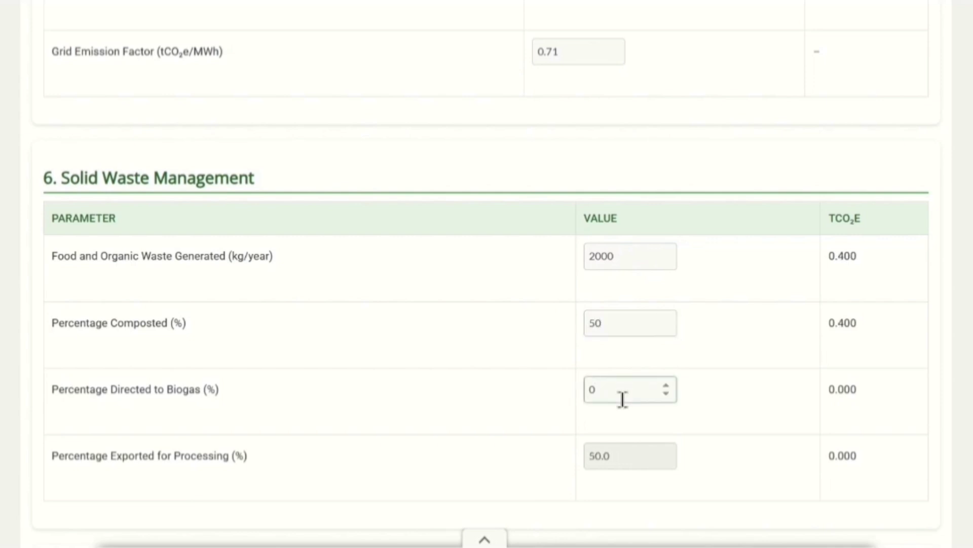
{"action": "key", "text": "BackSpace"}
{"action": "type", "text": "30"}
{"action": "left_click", "coordinate": [686, 400]}
Step: Fill in wastewater treatment with a volume of 50 m³ per year, a BOD of 50 mg/L and a 50% methane recovery rate
{"action": "scroll", "coordinate": [687, 403], "scroll_direction": "down", "scroll_amount": 3}
{"action": "scroll", "coordinate": [686, 400], "scroll_direction": "down", "scroll_amount": 5}
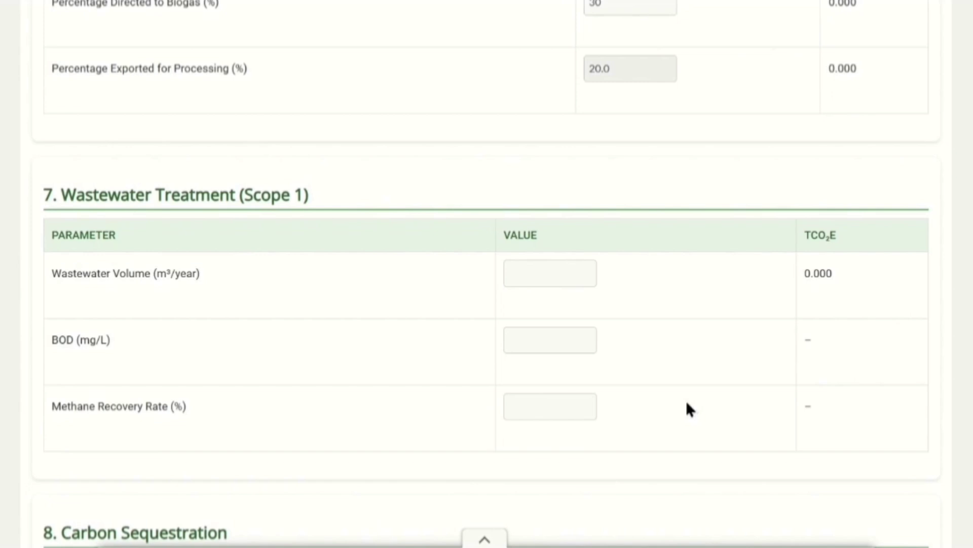
{"action": "left_click", "coordinate": [537, 274]}
{"action": "type", "text": "50"}
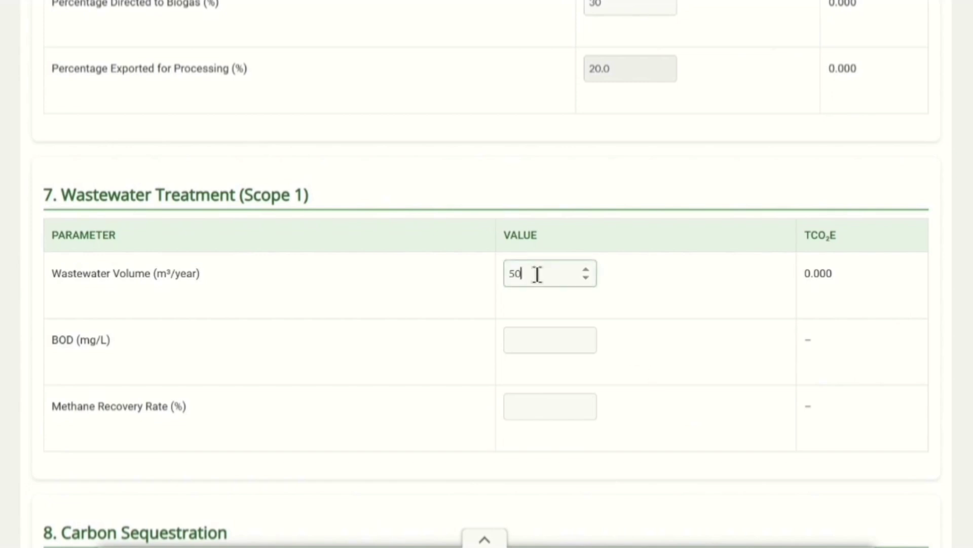
{"action": "left_click", "coordinate": [556, 348]}
{"action": "type", "text": "50"}
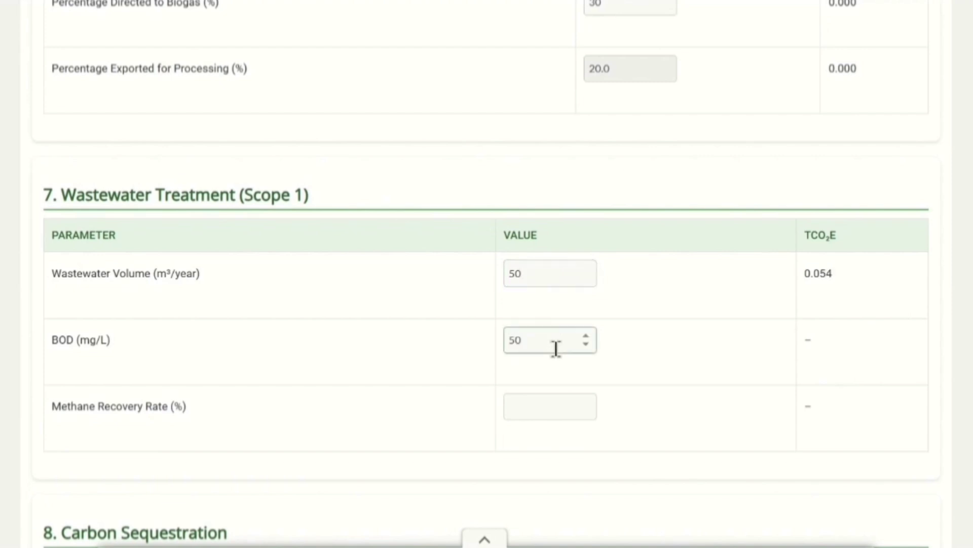
{"action": "left_click", "coordinate": [556, 408]}
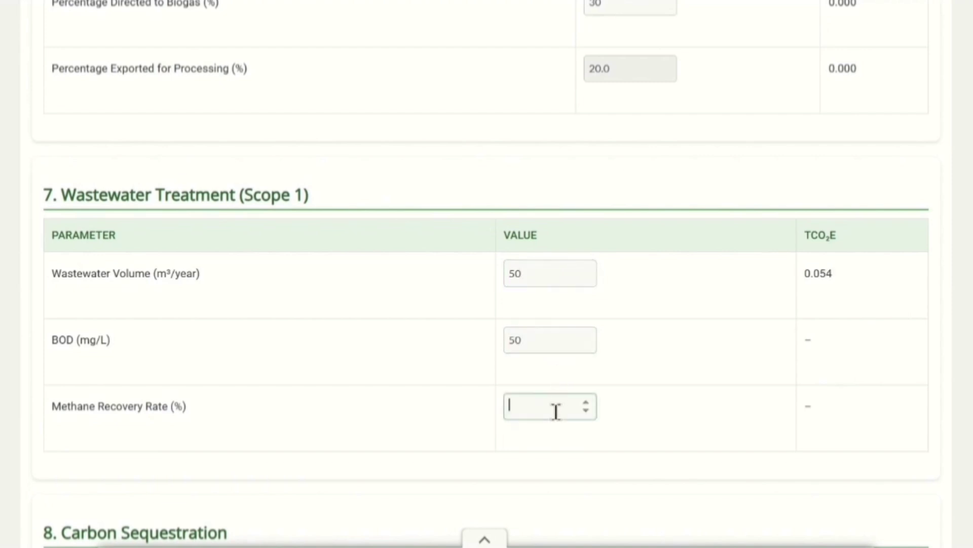
{"action": "type", "text": "50"}
{"action": "left_click", "coordinate": [656, 430]}
Step: Enter 100 trees planted and carbon credits of 2 tCO₂e per year under carbon sequestration
{"action": "scroll", "coordinate": [656, 430], "scroll_direction": "down", "scroll_amount": 2}
{"action": "scroll", "coordinate": [656, 433], "scroll_direction": "down", "scroll_amount": 3}
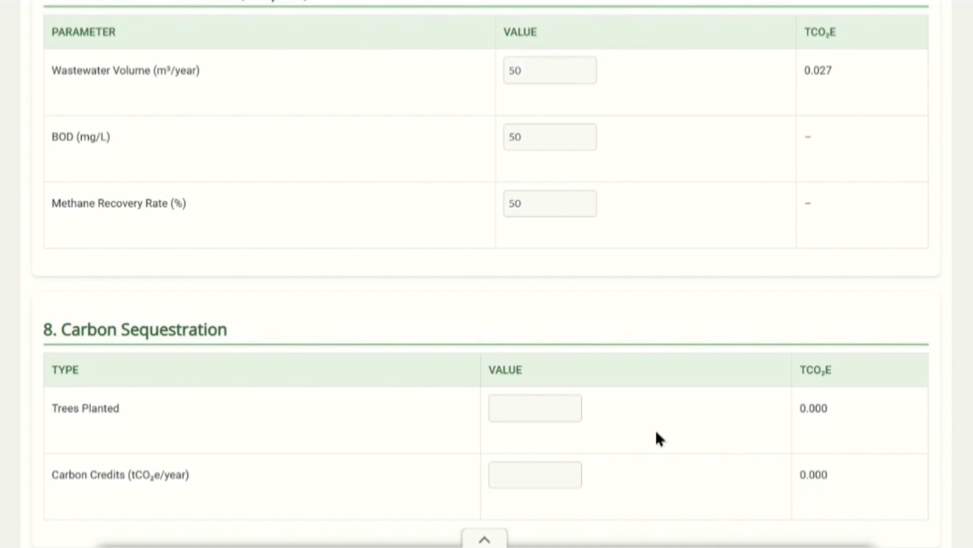
{"action": "scroll", "coordinate": [655, 439], "scroll_direction": "down", "scroll_amount": 1}
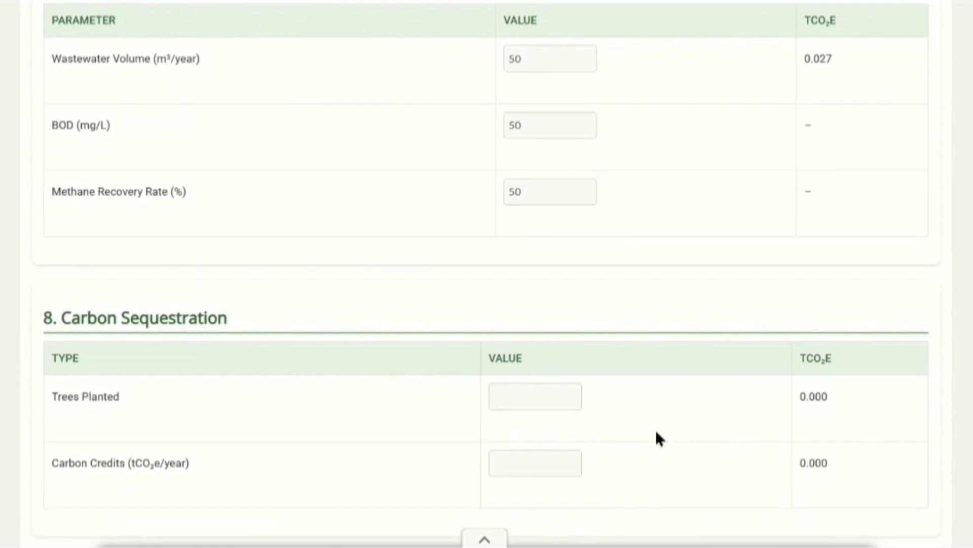
{"action": "left_click", "coordinate": [543, 394]}
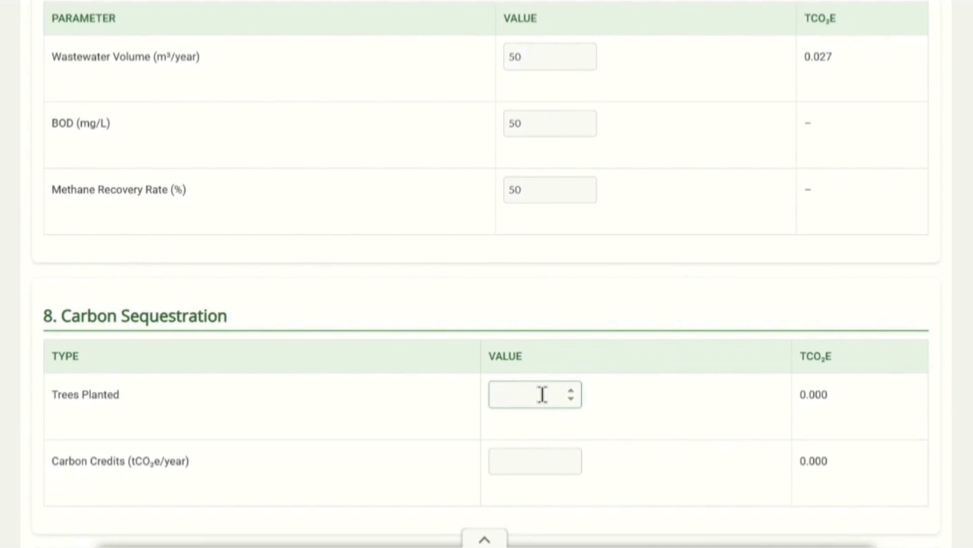
{"action": "type", "text": "100"}
{"action": "left_click", "coordinate": [524, 458]}
{"action": "type", "text": "2"}
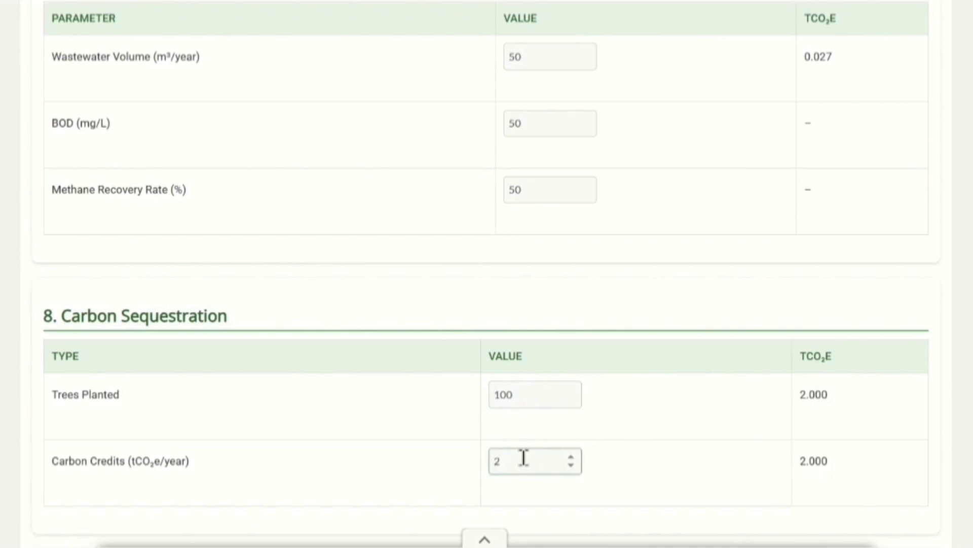
{"action": "left_click", "coordinate": [611, 475]}
Step: Calculate the carbon footprint and view the emission results with the breakdown pie chart
{"action": "scroll", "coordinate": [616, 479], "scroll_direction": "down", "scroll_amount": 2}
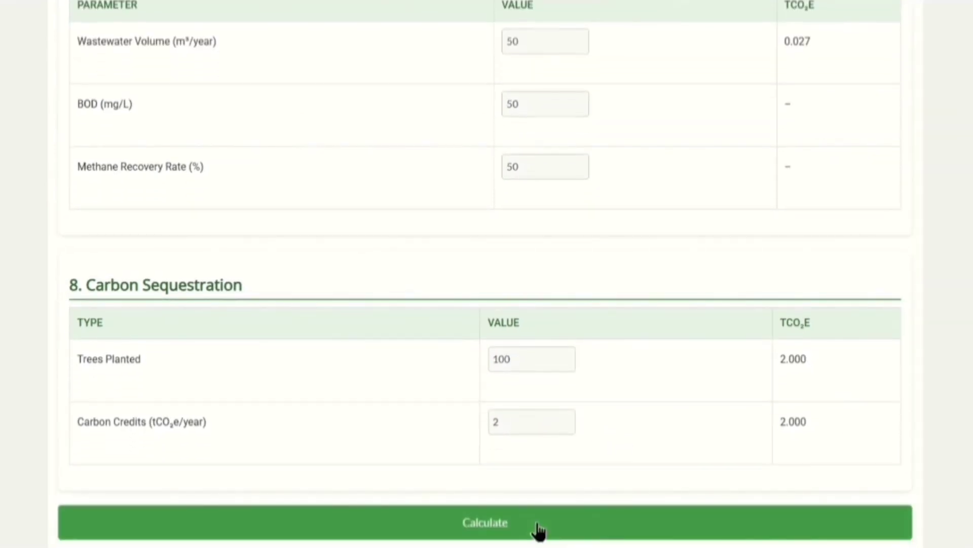
{"action": "left_click", "coordinate": [537, 527]}
{"action": "scroll", "coordinate": [552, 482], "scroll_direction": "down", "scroll_amount": 3}
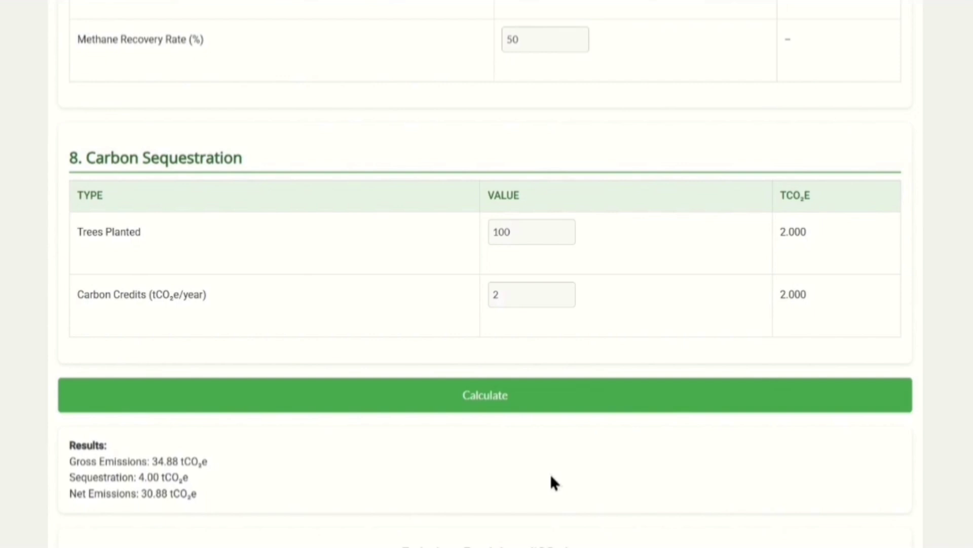
{"action": "scroll", "coordinate": [551, 477], "scroll_direction": "down", "scroll_amount": 5}
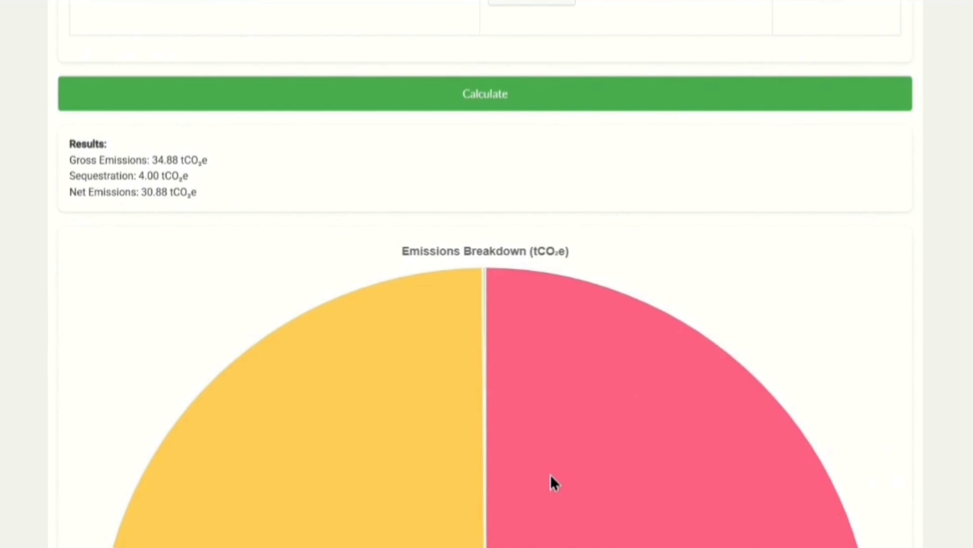
{"action": "scroll", "coordinate": [551, 476], "scroll_direction": "down", "scroll_amount": 4}
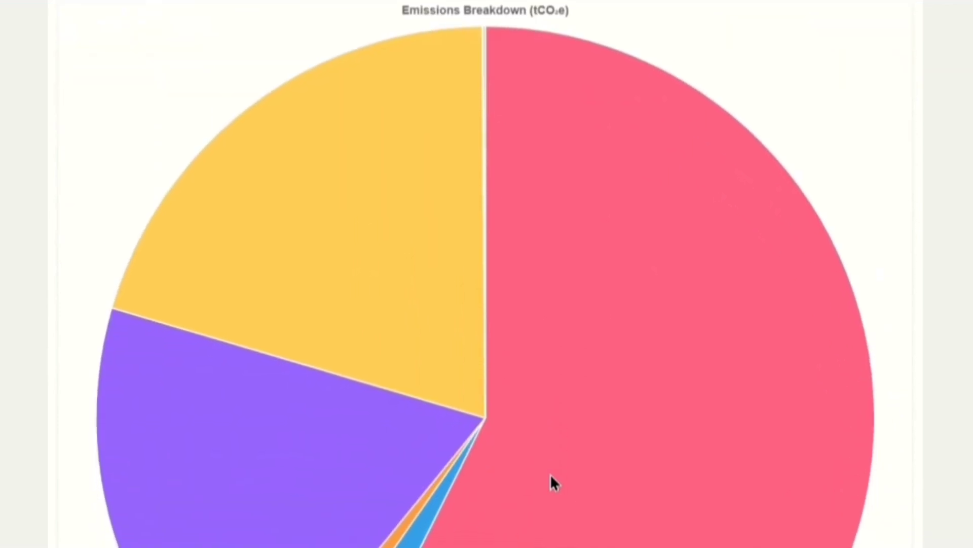